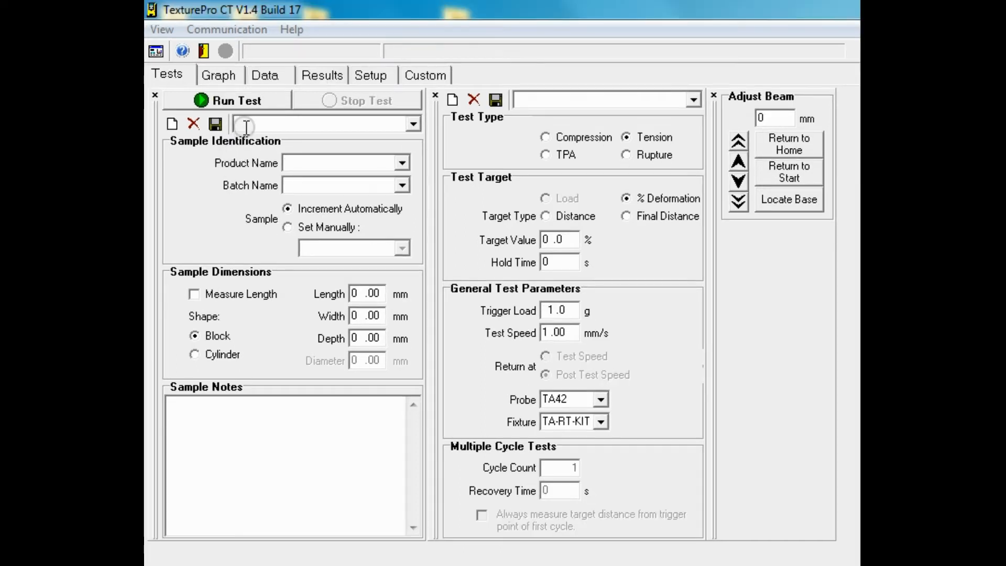
Step: Name the sample setup Jam with product Jam and batch Strawberry
click(243, 125)
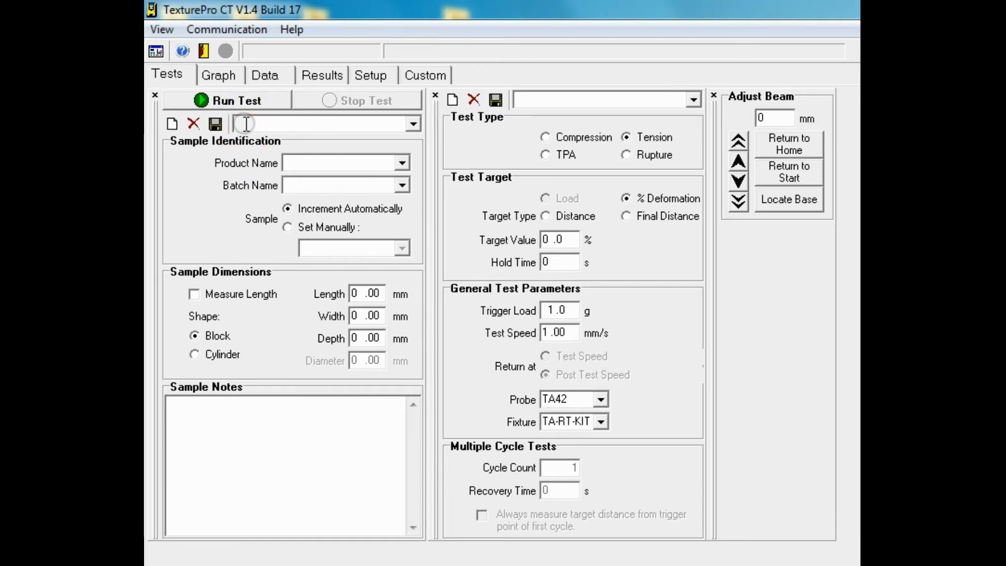
text(Jam)
click(299, 163)
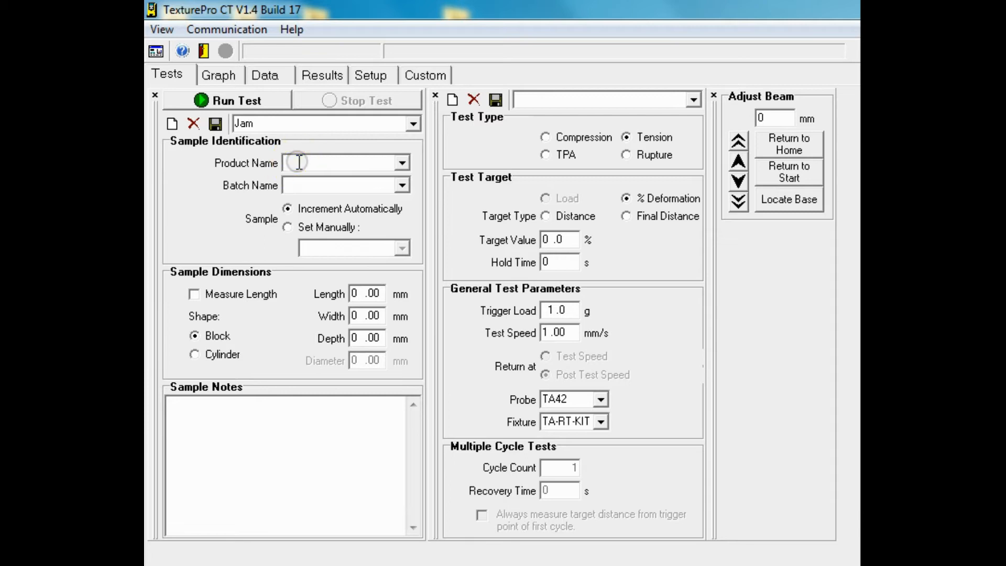
text(Jam)
click(289, 186)
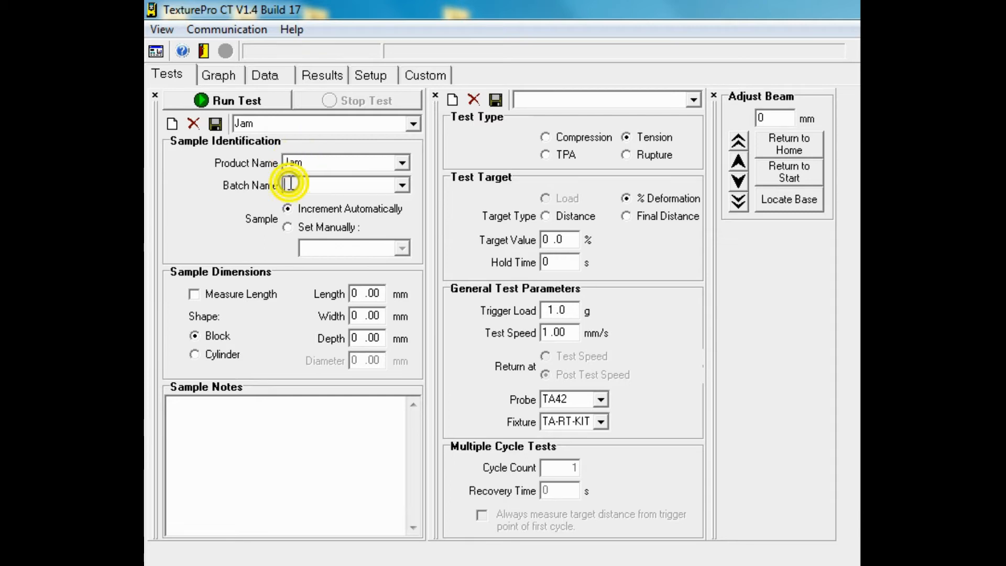
text(Str)
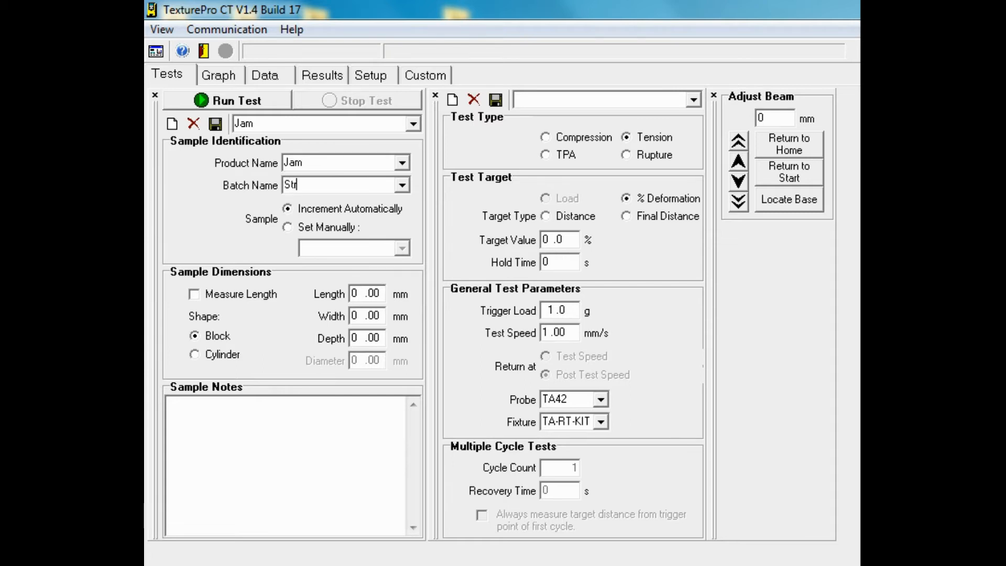
text(awb)
text(erry)
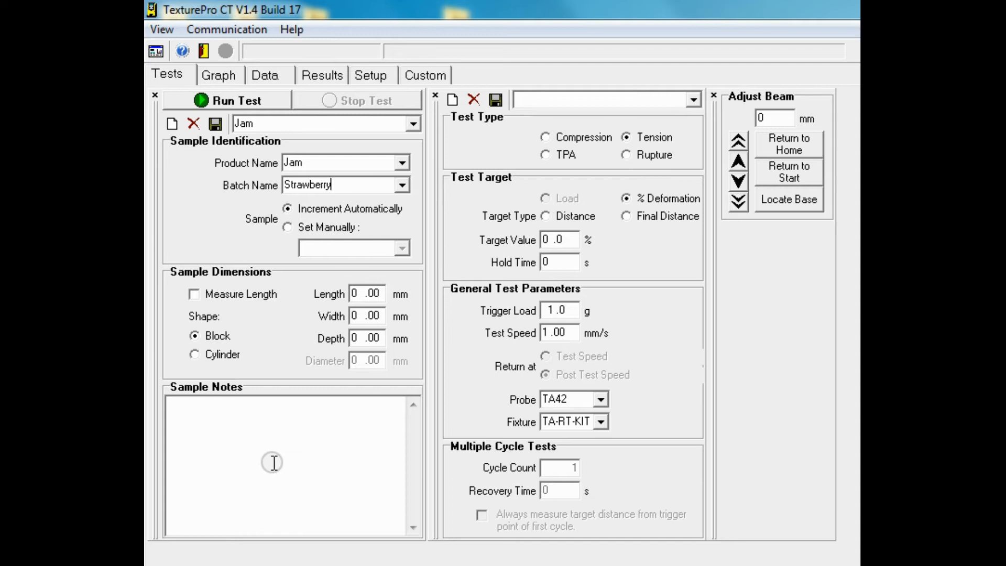
Step: Name the test Jam as a compression test to a 15 mm distance target
click(526, 100)
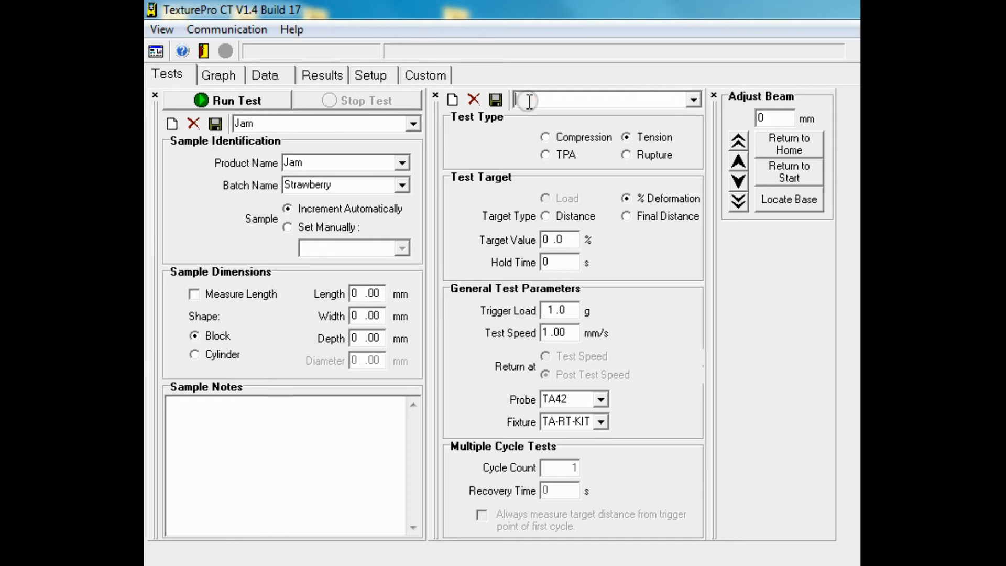
text(J)
text(am)
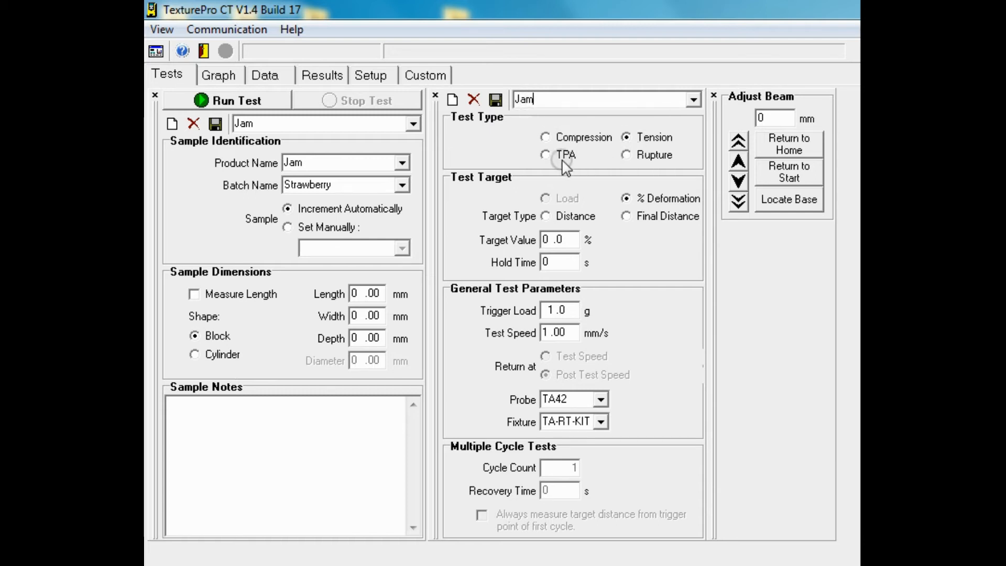
click(545, 137)
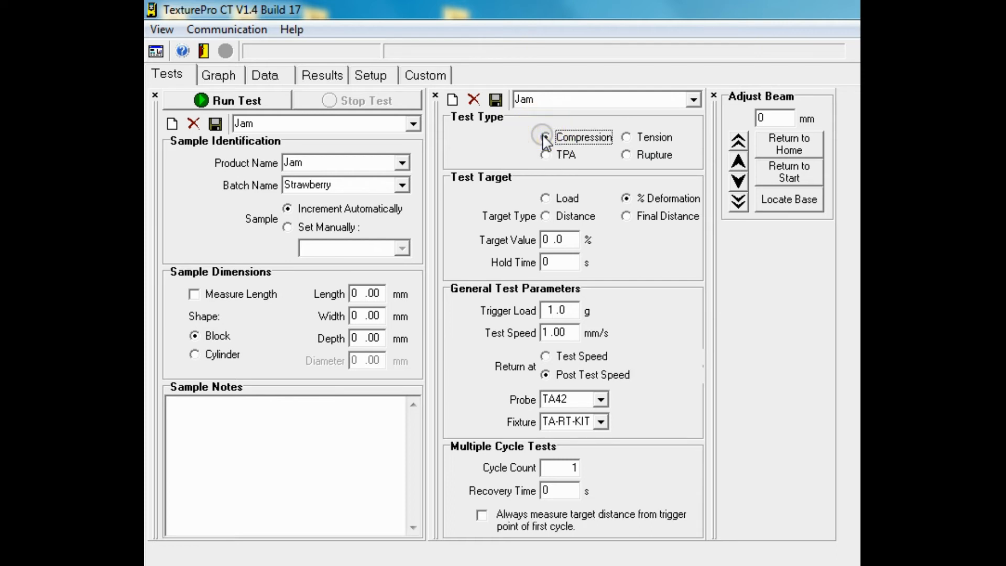
click(545, 216)
double_click(552, 240)
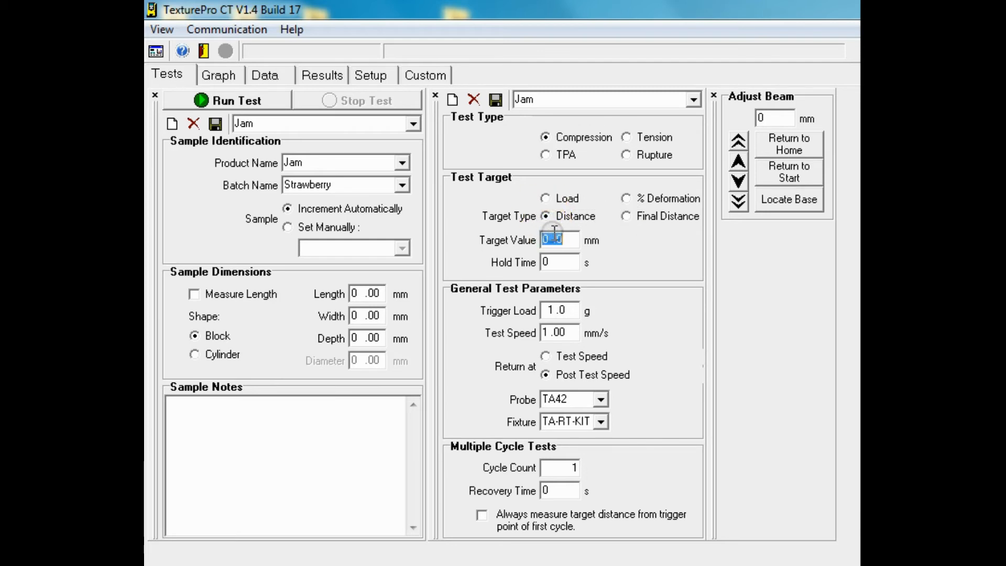
click(547, 239)
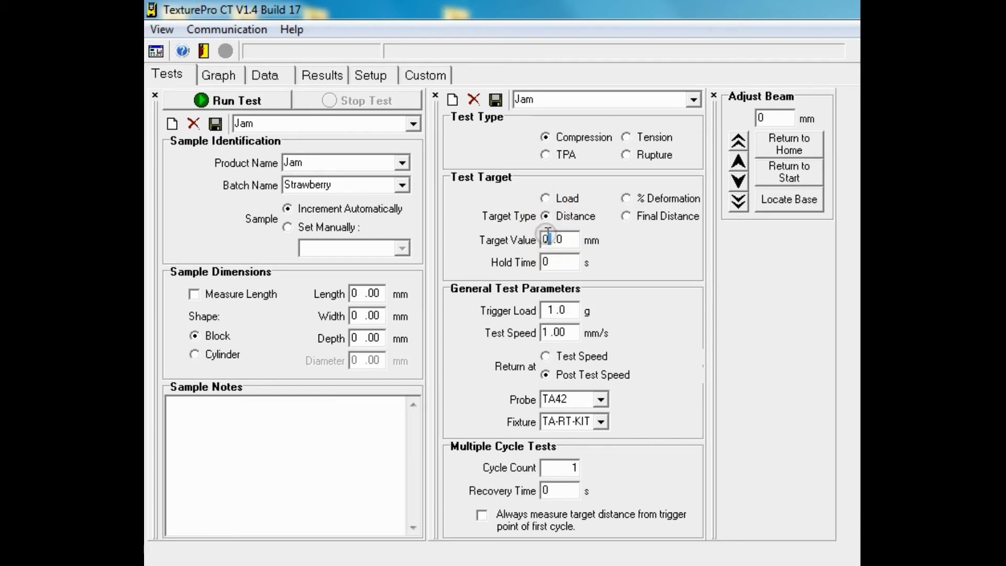
key(BackSpace)
text(1)
text(5)
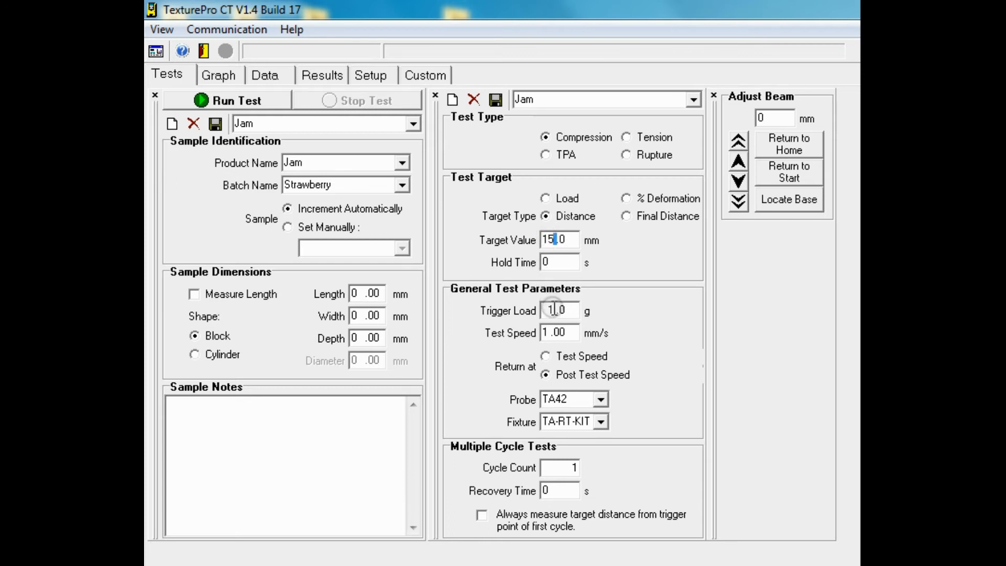
Step: Set the trigger load to 10 g and the test speed to 2 mm/s
click(554, 309)
key(BackSpace)
text(10)
click(549, 333)
text(0)
drag(548, 333, 542, 333)
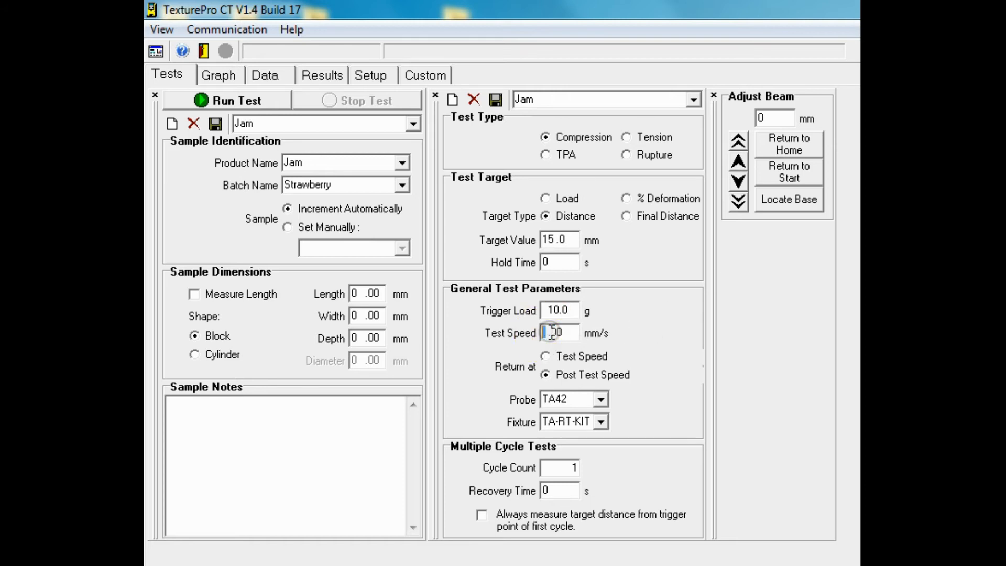
text(2)
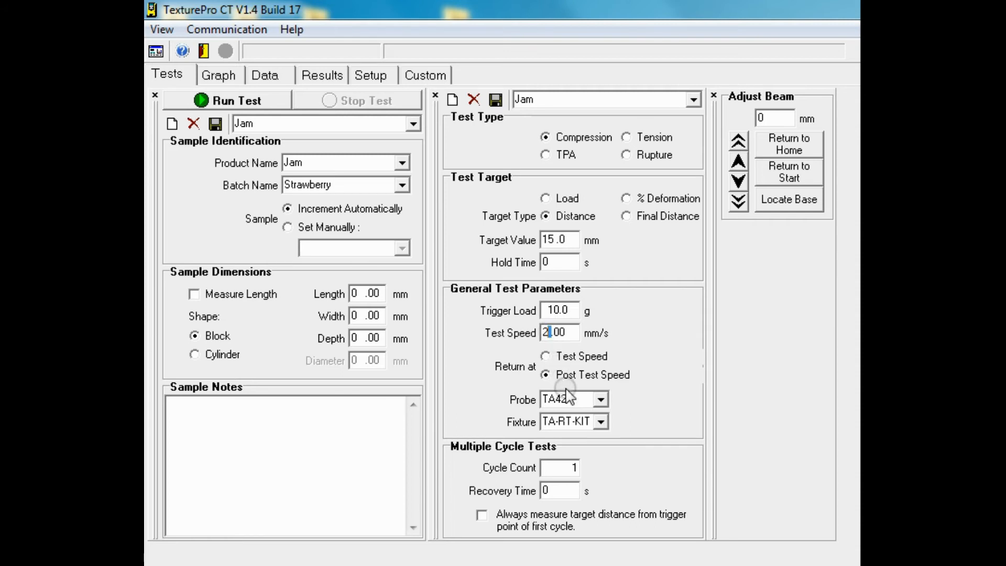
Step: Select the TA3/1000 probe and TA-BT-KIT fixture, then run the test
click(600, 400)
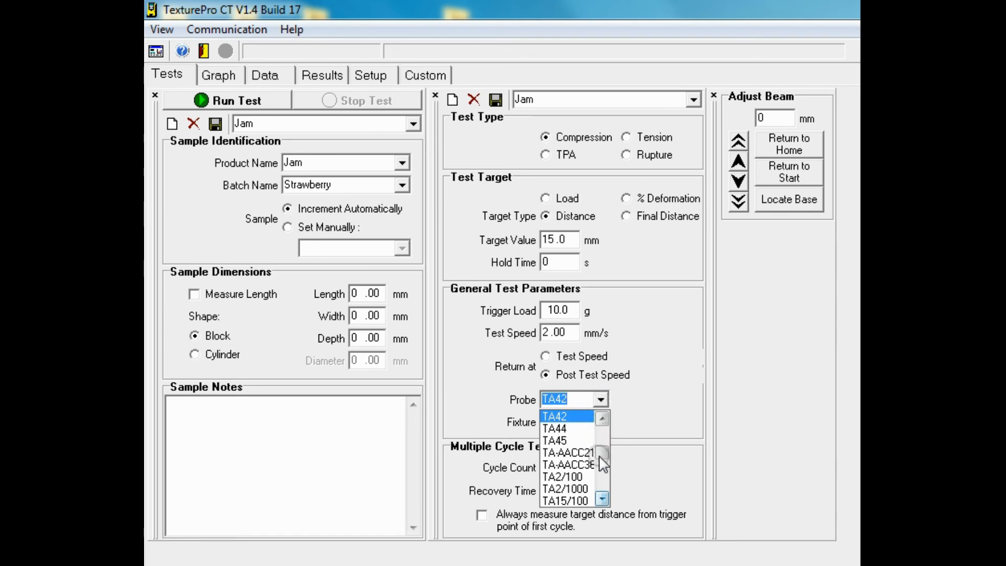
drag(604, 453, 606, 428)
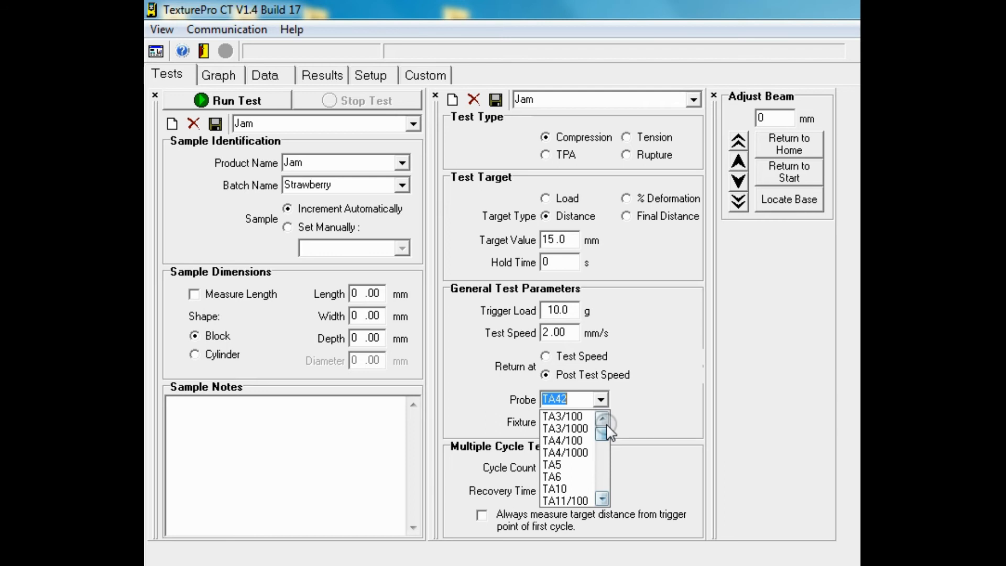
click(566, 428)
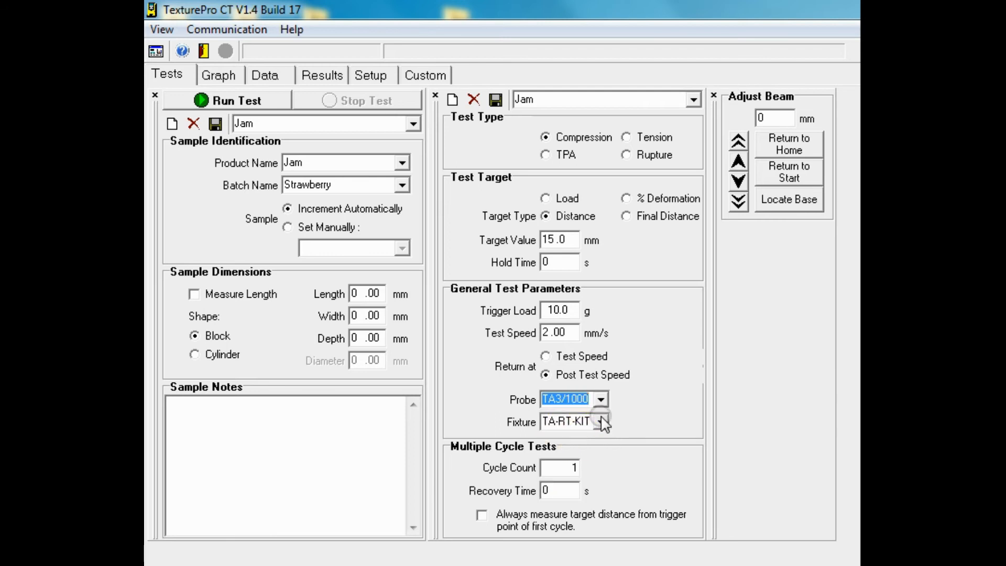
click(600, 422)
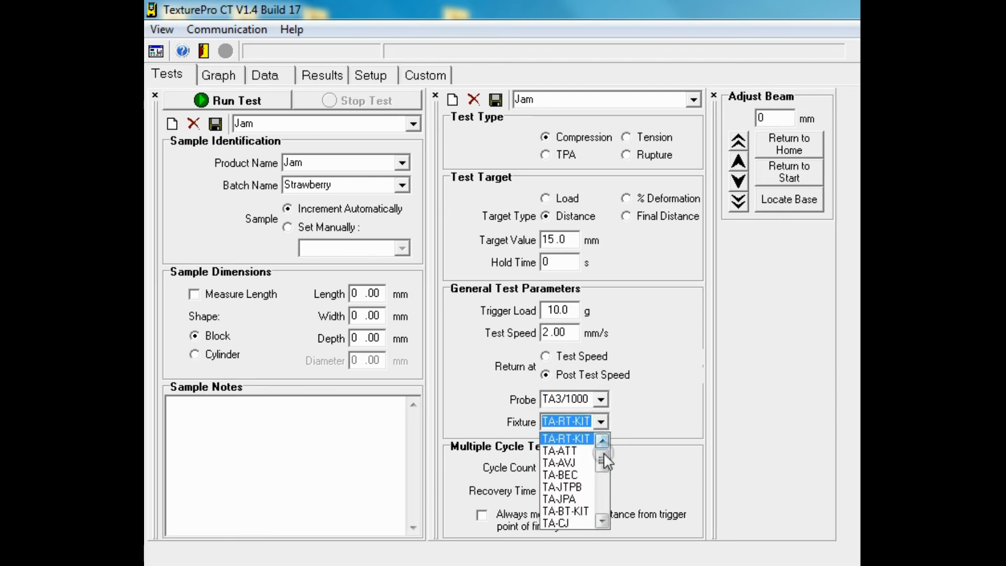
drag(603, 455, 602, 466)
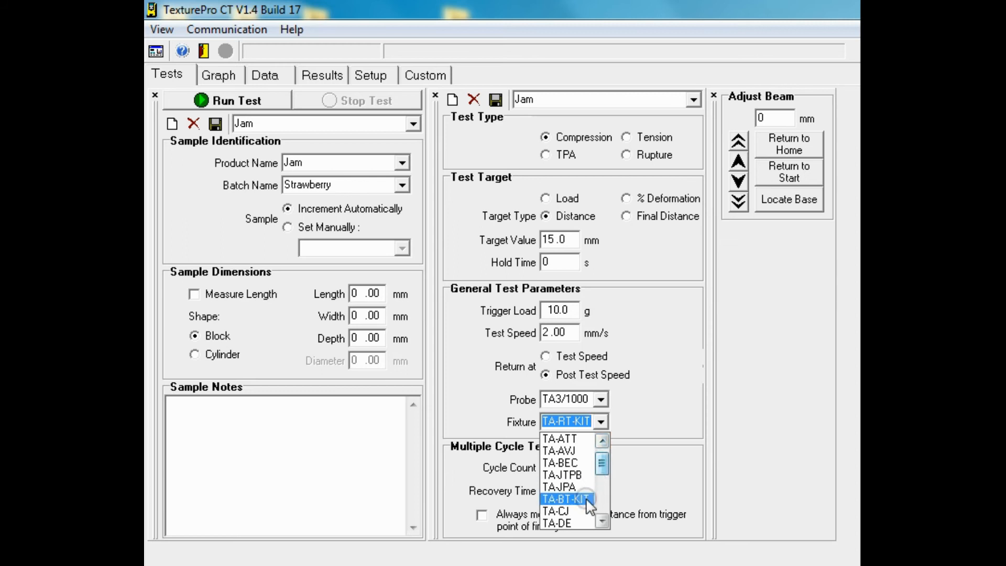
click(568, 499)
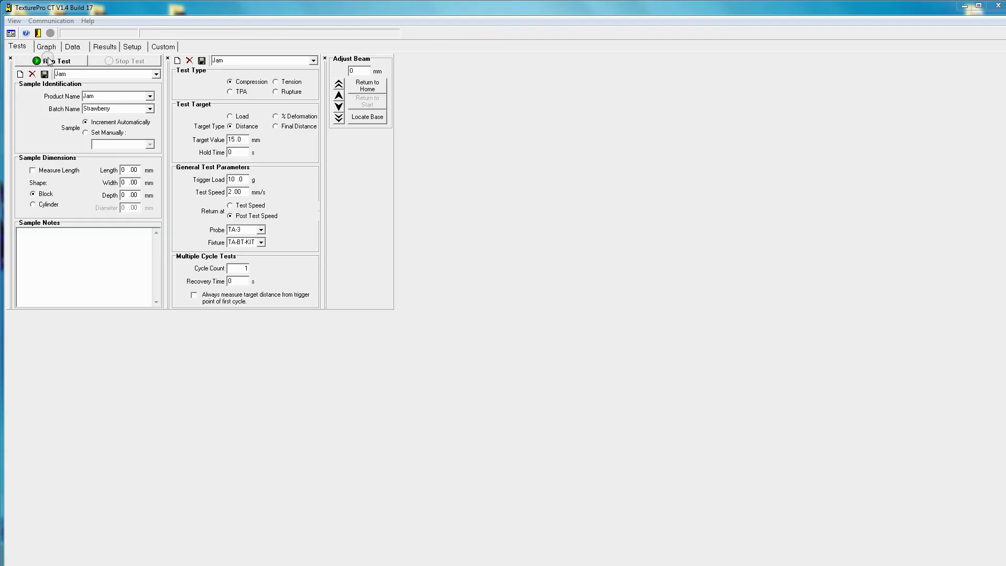
click(49, 60)
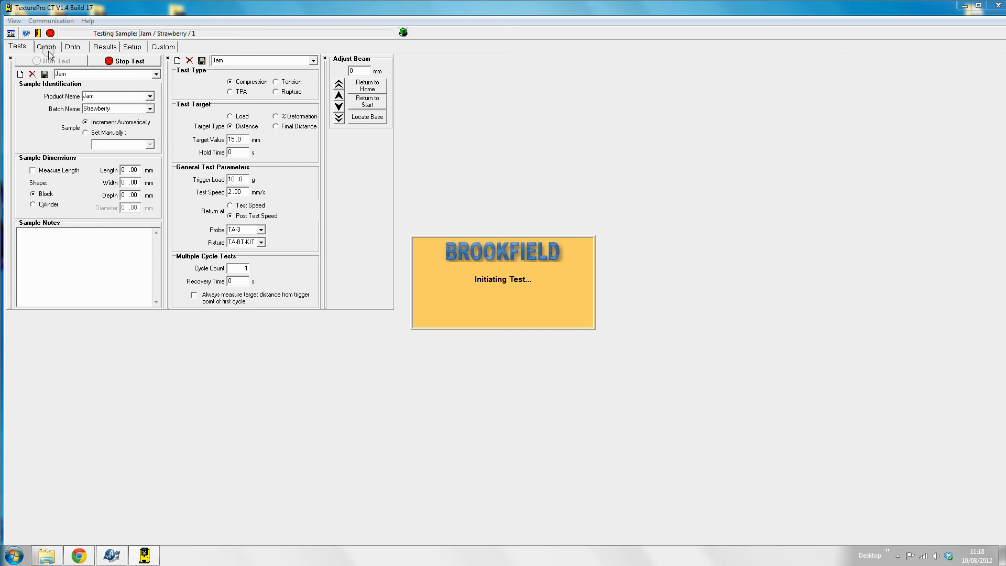
Step: Watch the live load-versus-time curve build to its peak near 140 g
click(46, 47)
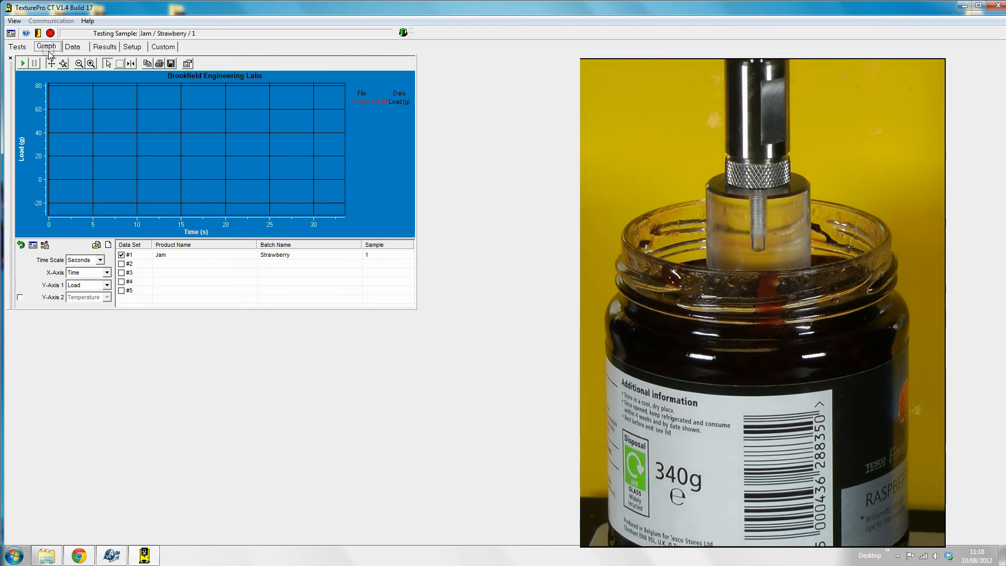